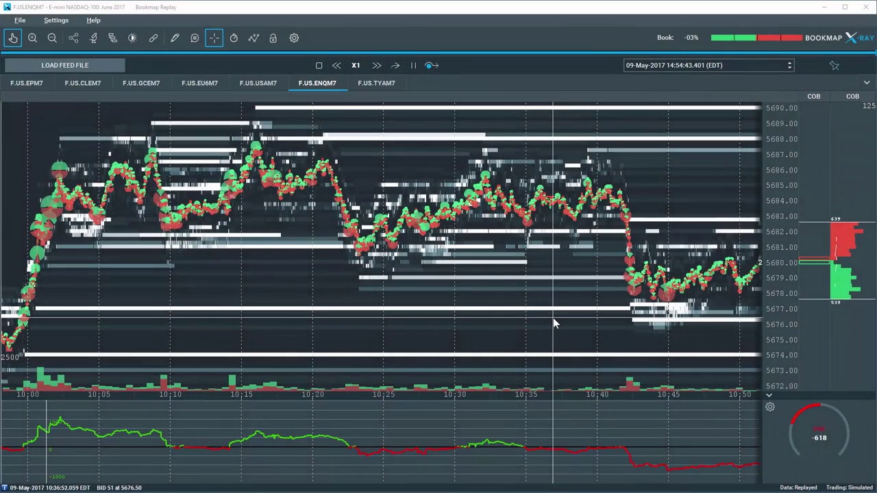
# Briefly check the studies configuration, then widen the heatmap to cover about 10:00 to 11:50.
pyautogui.click(94, 38)
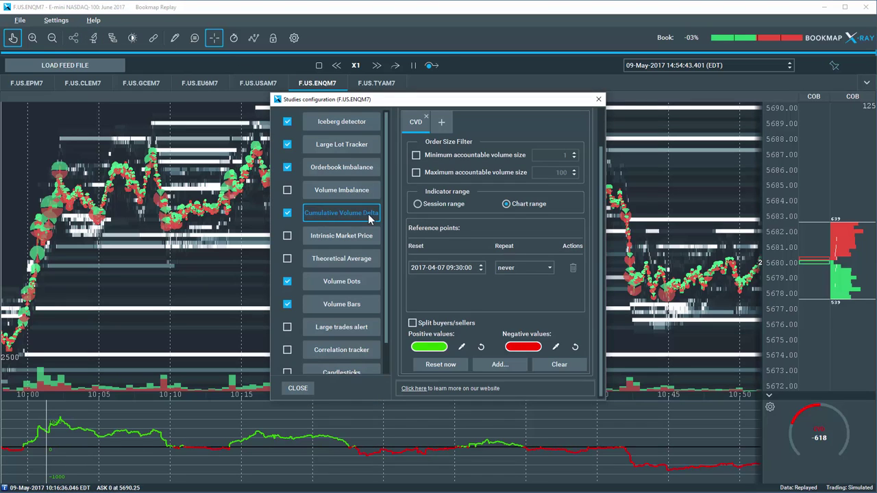
pyautogui.click(599, 100)
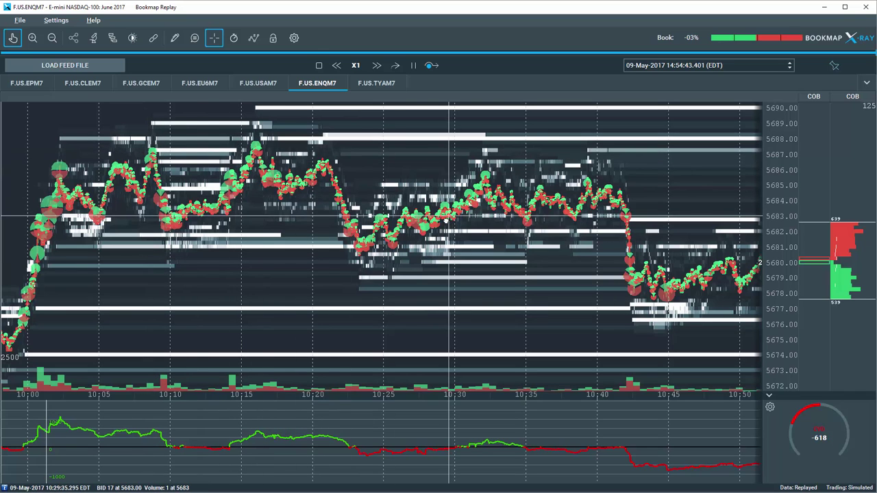
pyautogui.moveTo(449, 219); pyautogui.dragTo(205, 221)
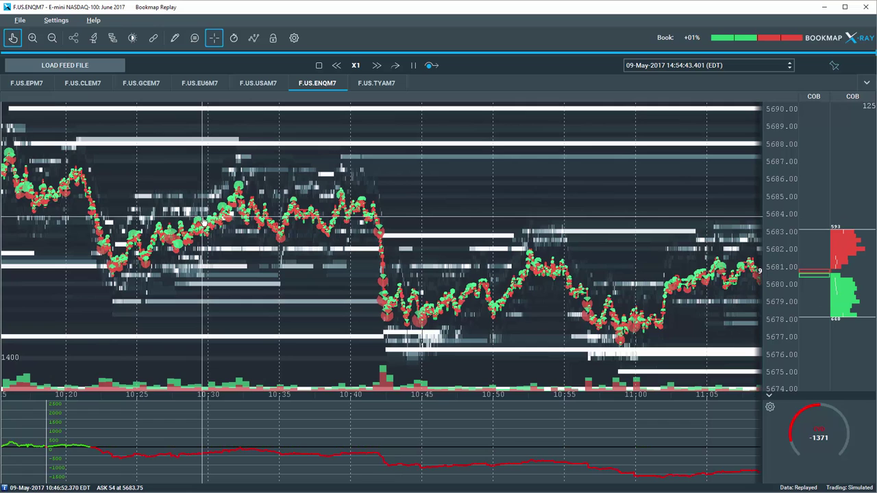
pyautogui.scroll(-2, 204, 223)
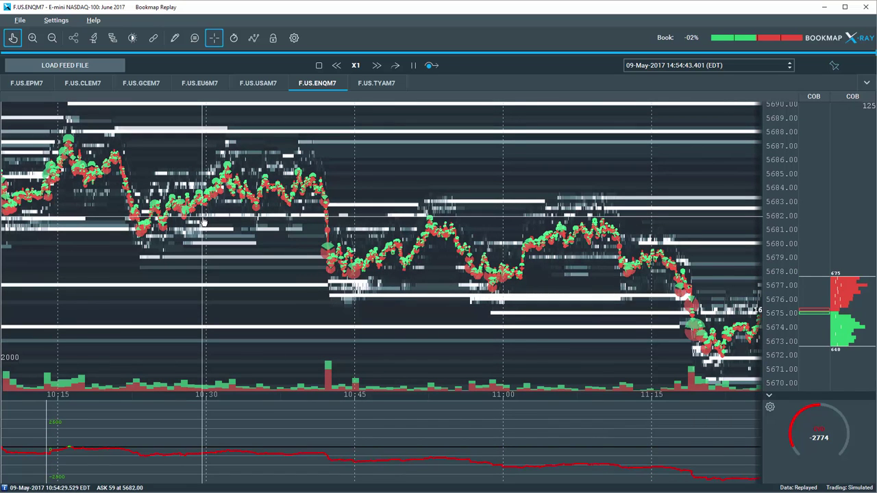
pyautogui.scroll(-2, 204, 220)
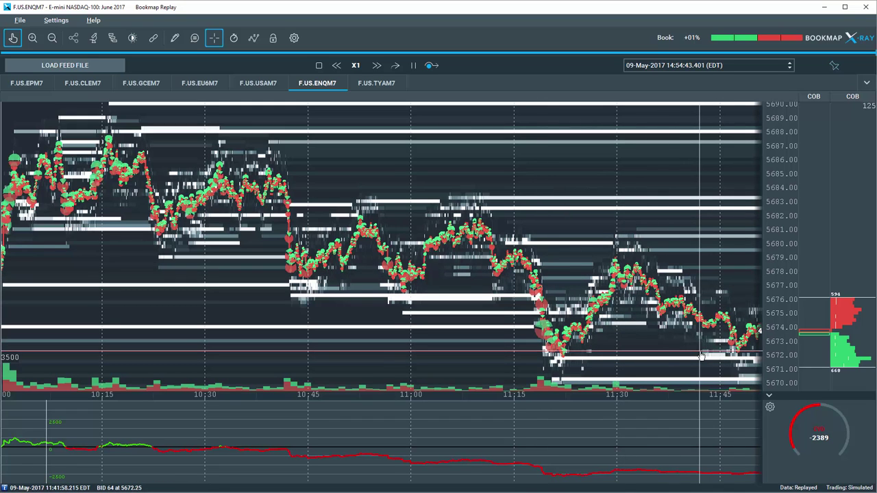
# Open the CVD study settings and switch Indicator range to Session range, then back to Chart range.
pyautogui.click(94, 39)
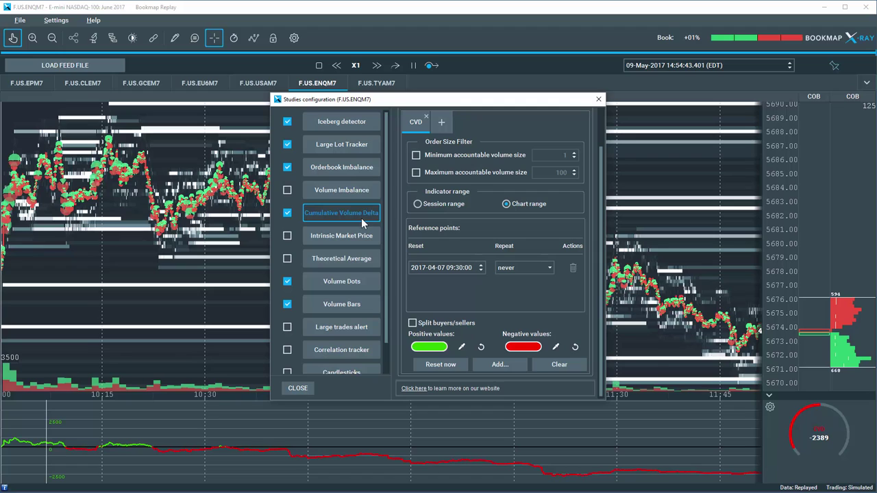
pyautogui.click(438, 206)
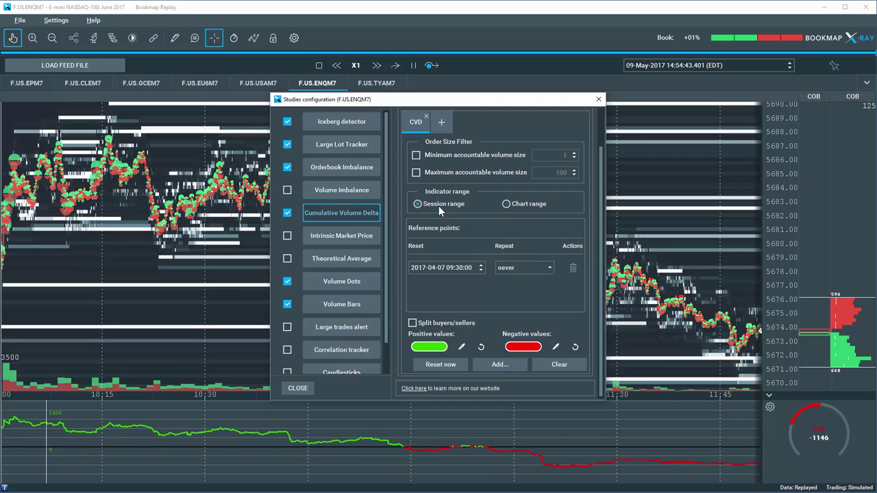
pyautogui.click(509, 204)
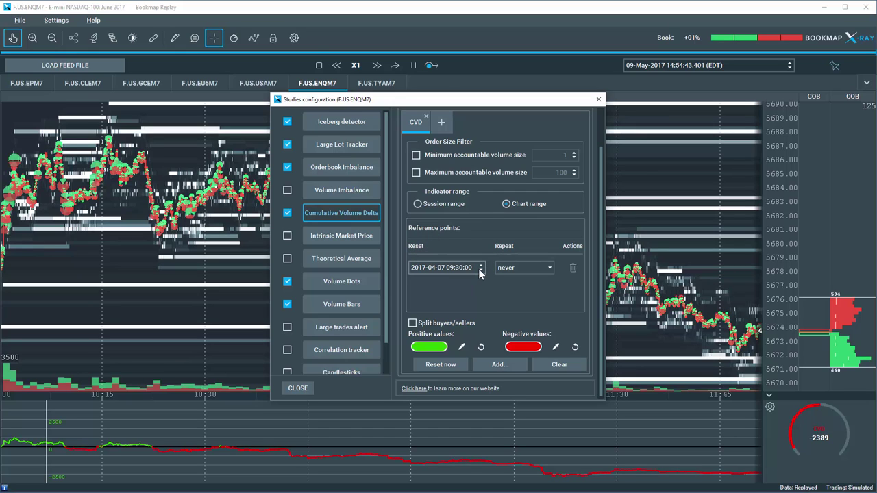
pyautogui.click(446, 368)
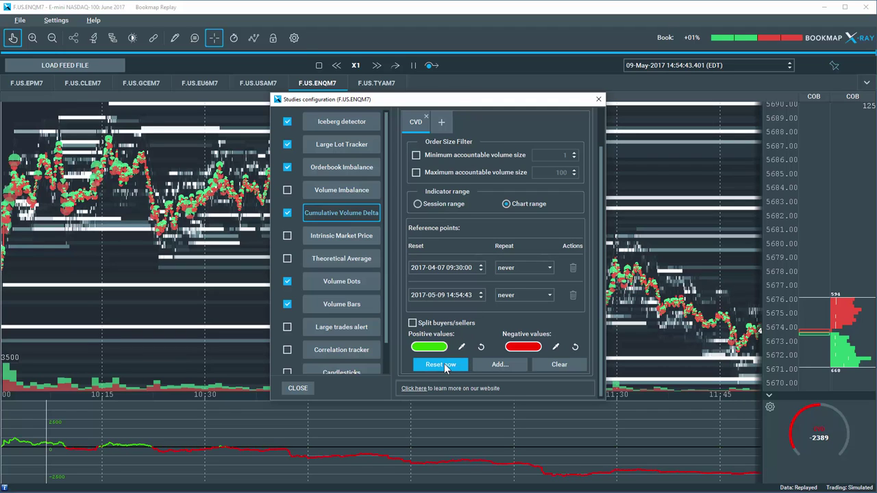
pyautogui.click(500, 367)
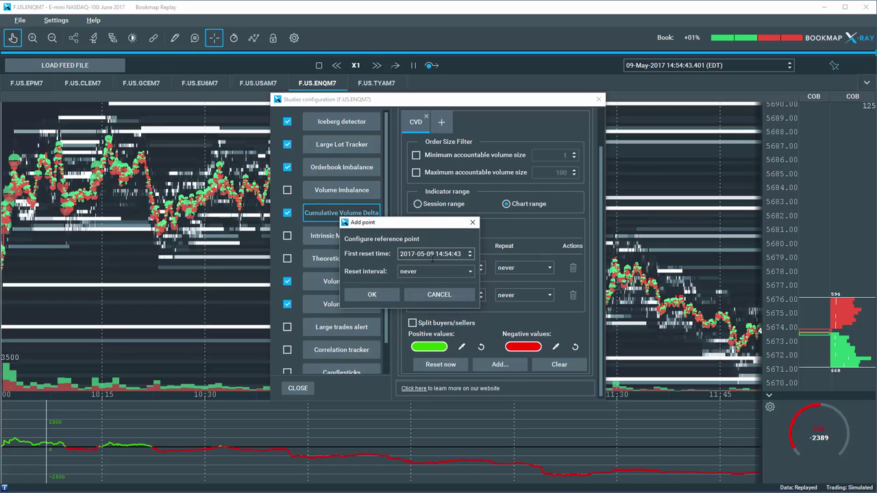
pyautogui.click(472, 223)
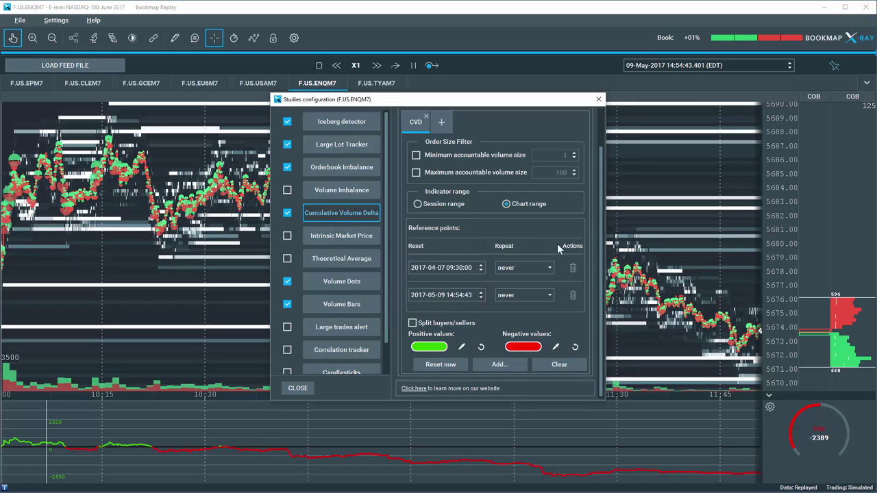
pyautogui.click(574, 295)
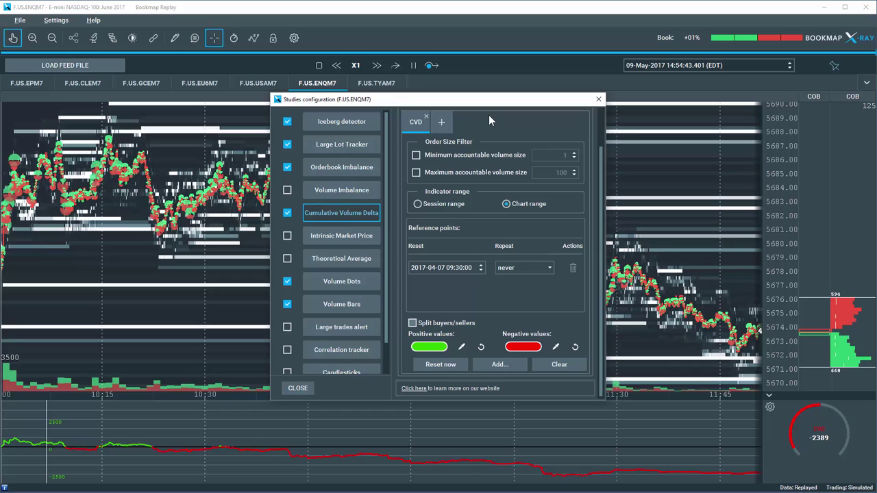
# Create a new CVD study tab named 'CVD 5 100'.
pyautogui.click(442, 123)
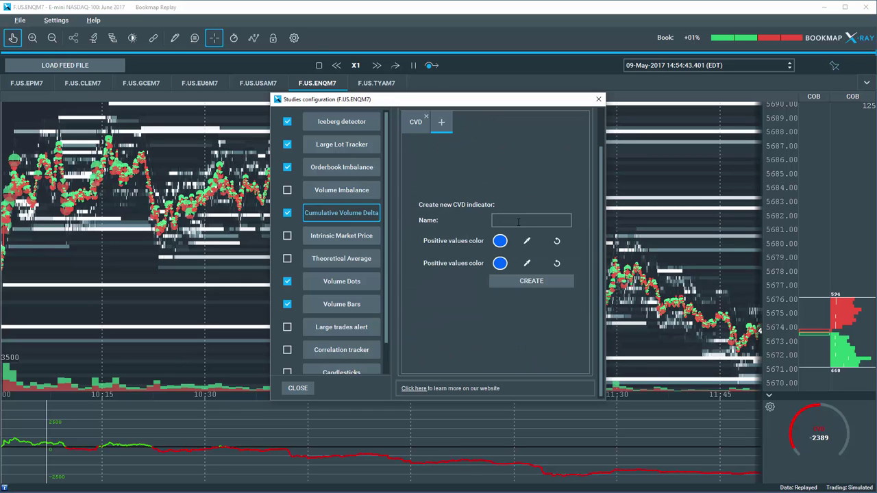
pyautogui.write('CVD')
pyautogui.write(' 5 100')
pyautogui.click(529, 281)
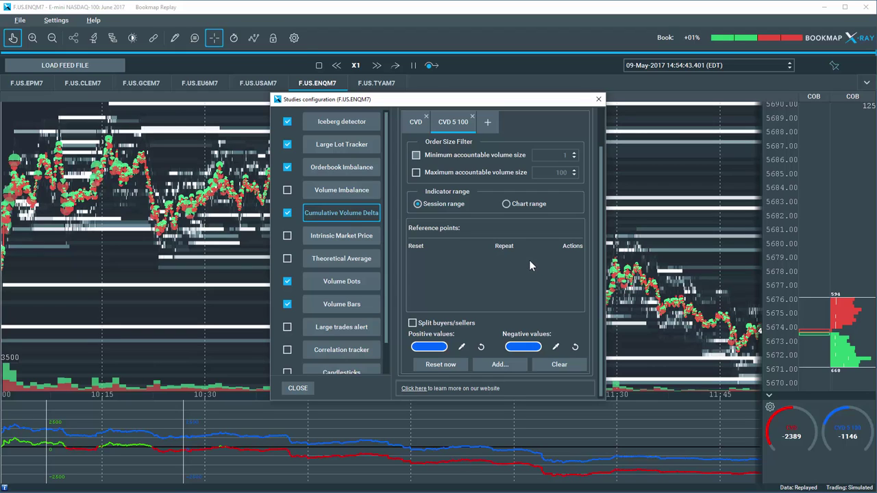
# Restrict CVD 5 100 to 5–100 lot trades, zoom the chart out, and close the studies window.
pyautogui.click(417, 154)
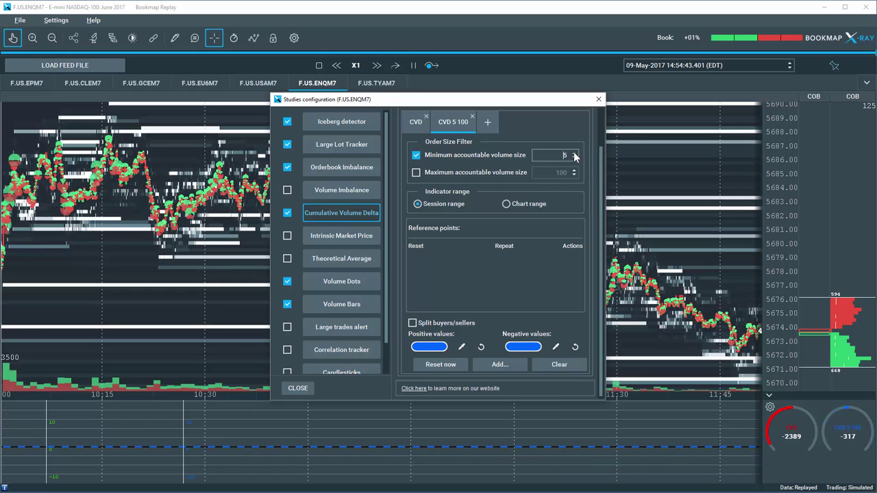
pyautogui.click(416, 172)
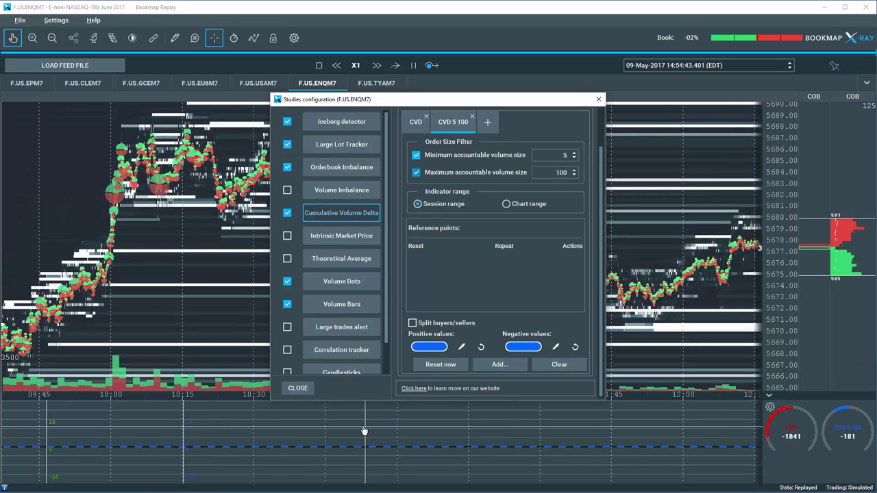
pyautogui.scroll(-2, 242, 368)
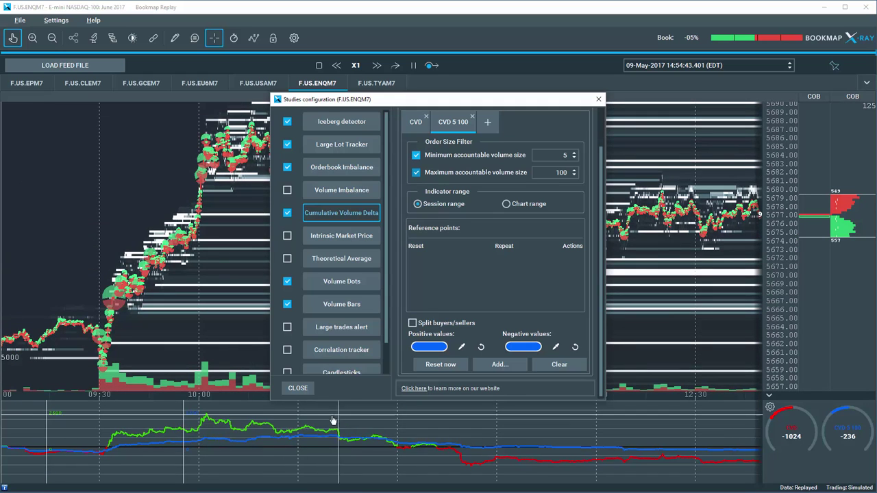
pyautogui.click(598, 100)
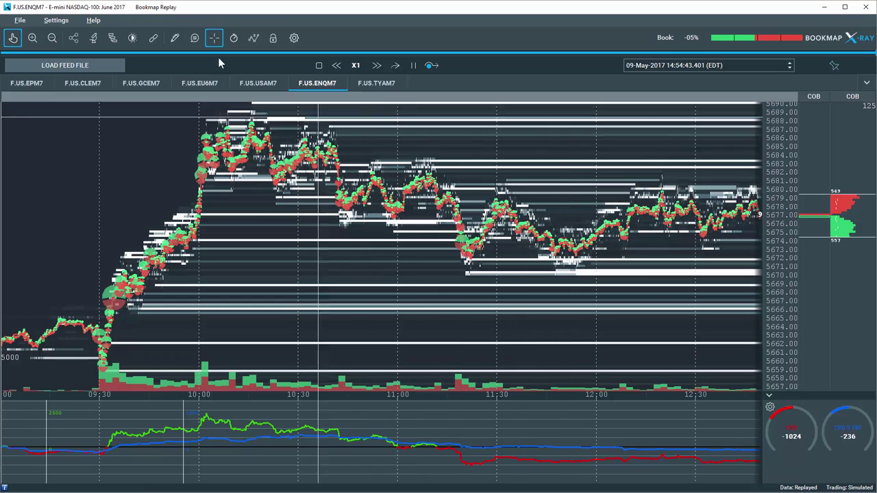
# Enable Split buyers/sellers on the original CVD study.
pyautogui.click(95, 39)
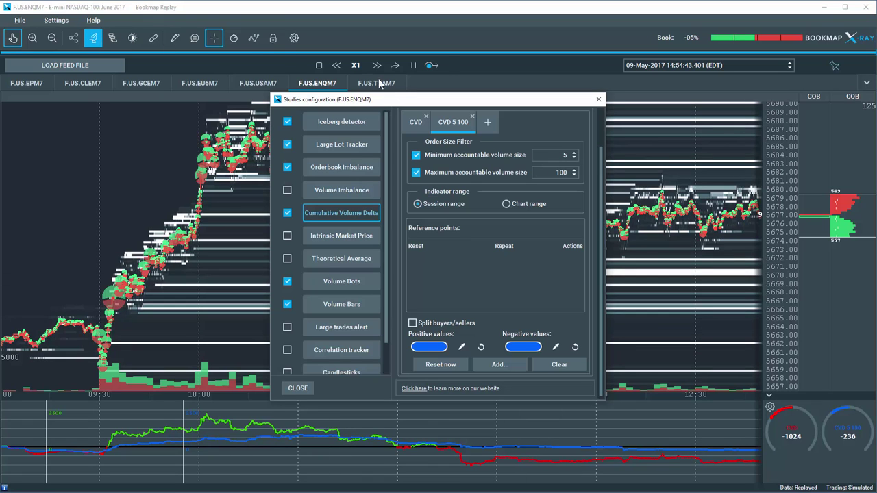
pyautogui.click(416, 123)
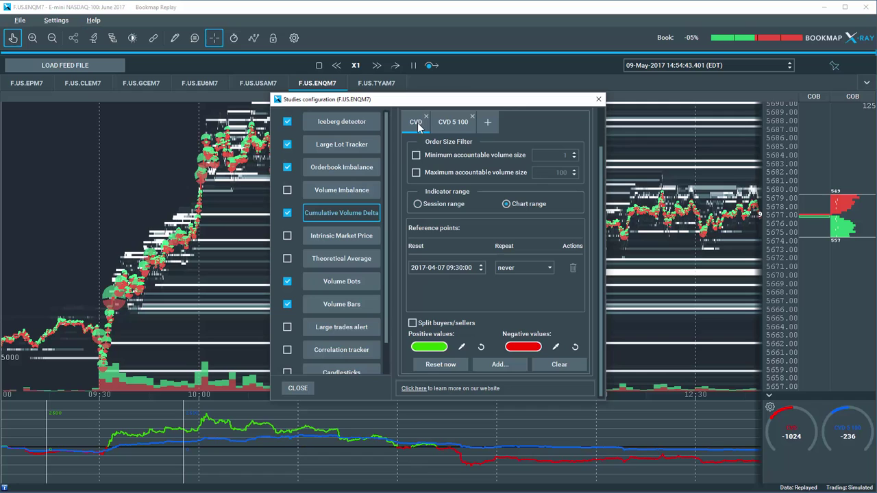
pyautogui.click(412, 323)
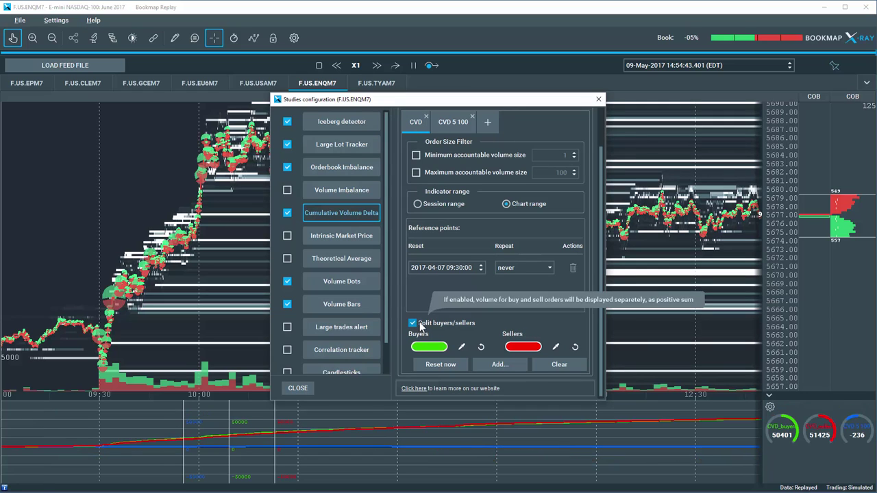